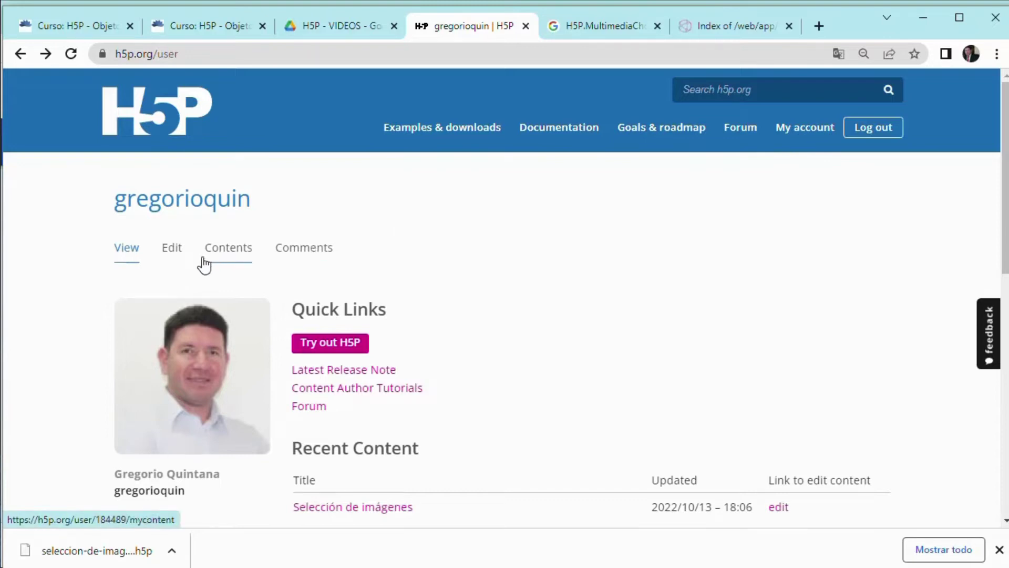
# Open the "Selección de imágenes" content from the account's recent content list.
pyautogui.scroll(-2, 564, 310)
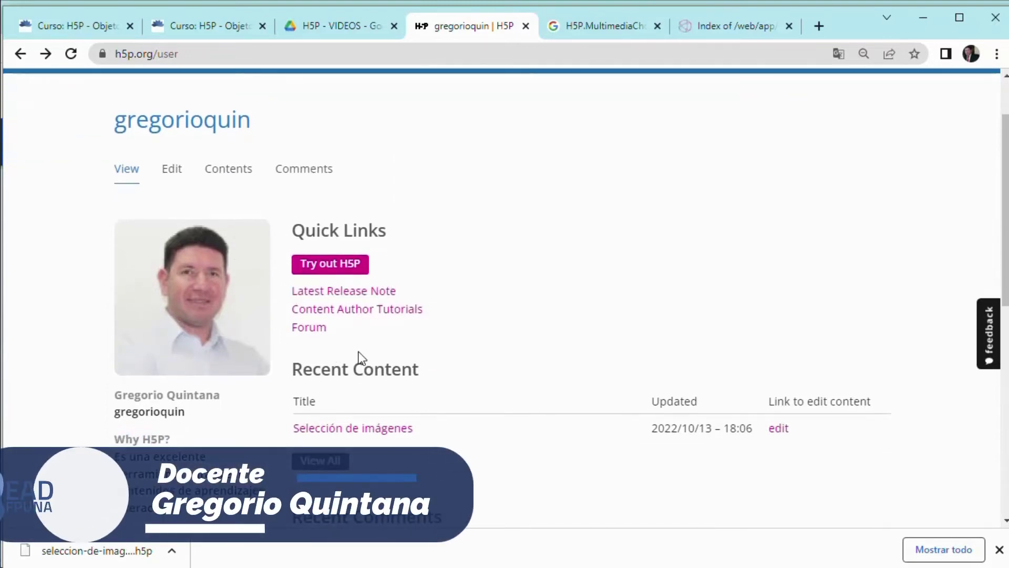
pyautogui.scroll(-2, 399, 357)
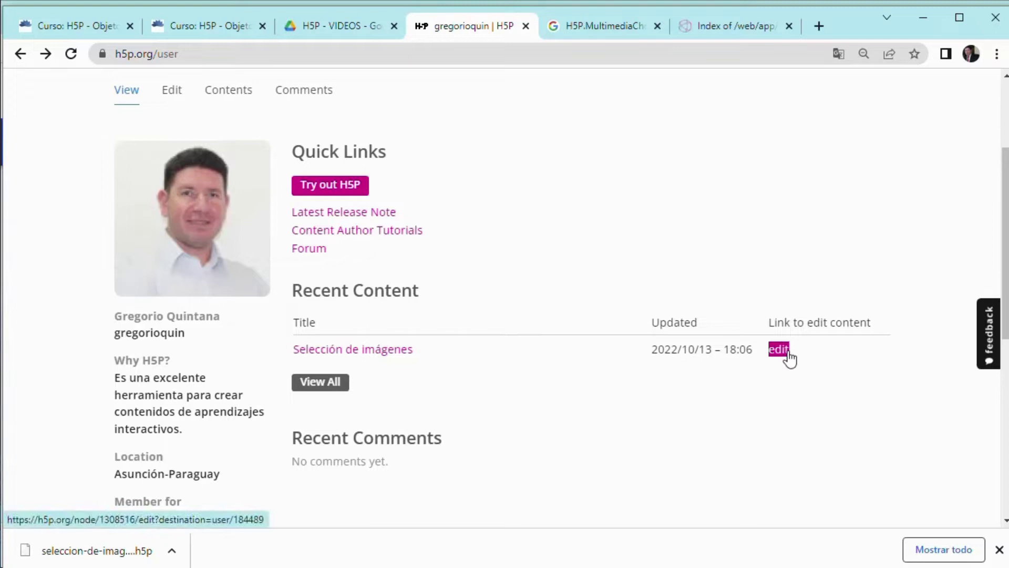
pyautogui.click(368, 350)
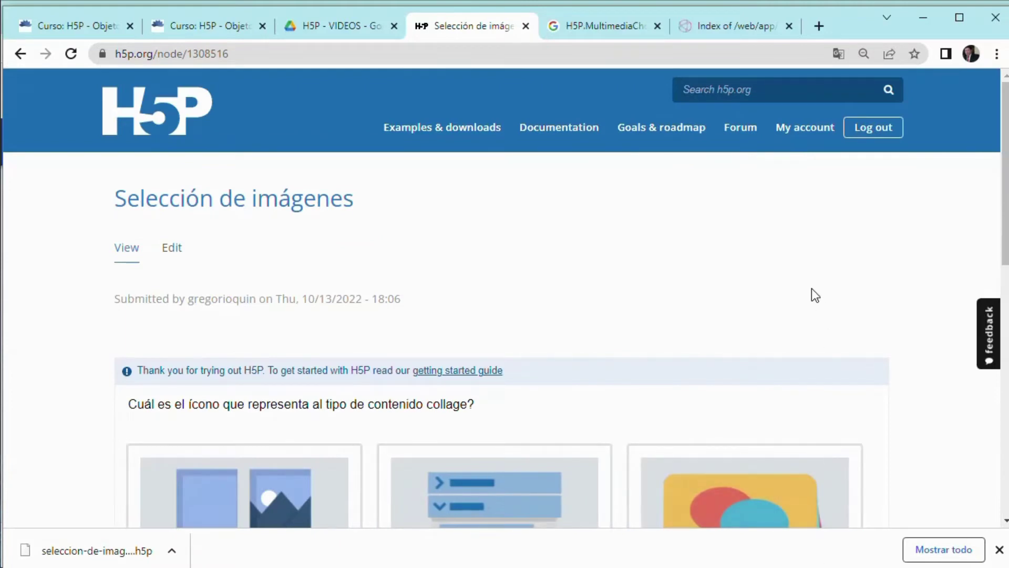
# Download the "Selección de imágenes" content for reuse as an .h5p file.
pyautogui.scroll(-3, 798, 297)
pyautogui.click(729, 304)
pyautogui.scroll(-3, 568, 298)
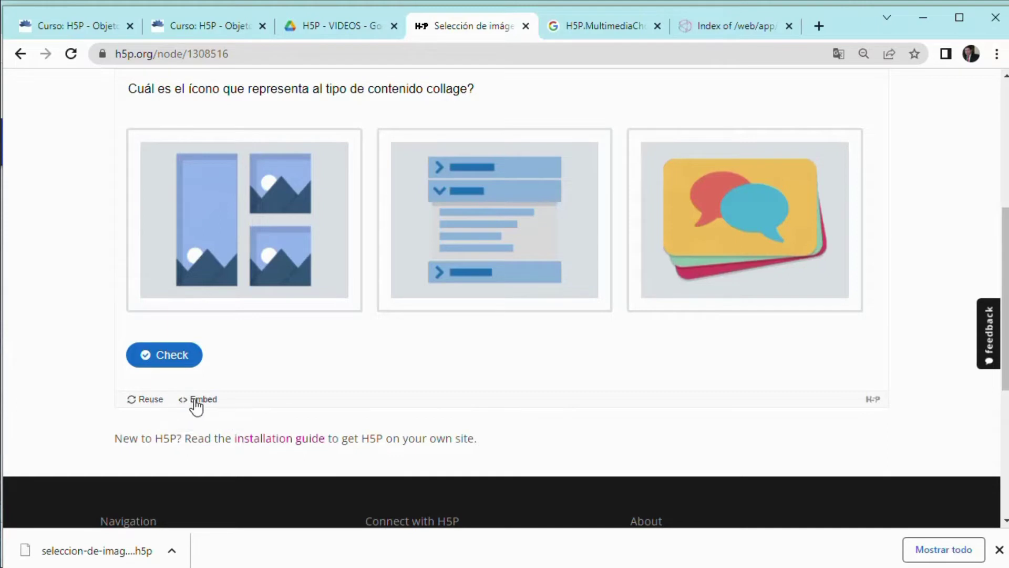
pyautogui.click(151, 400)
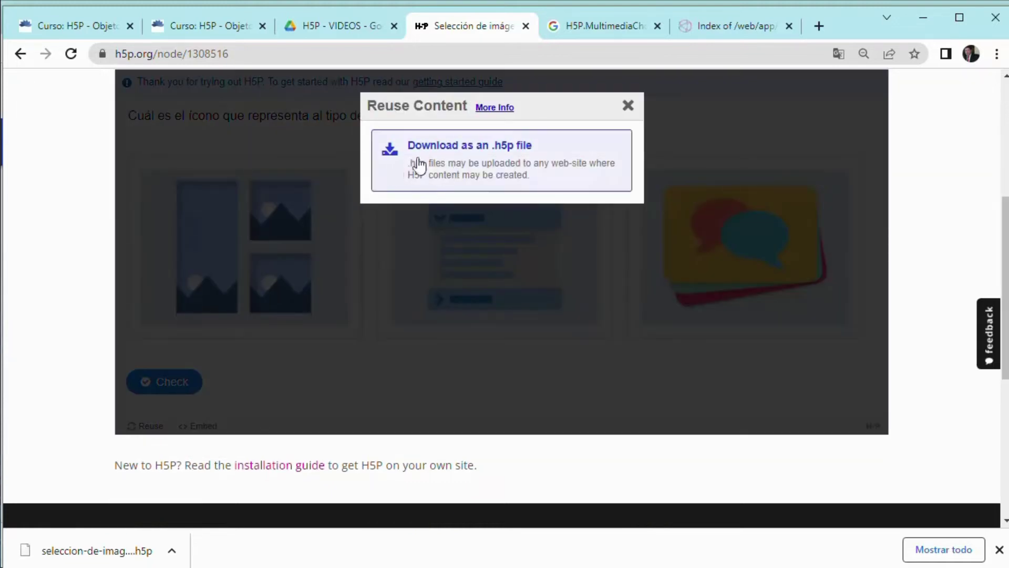
pyautogui.click(522, 165)
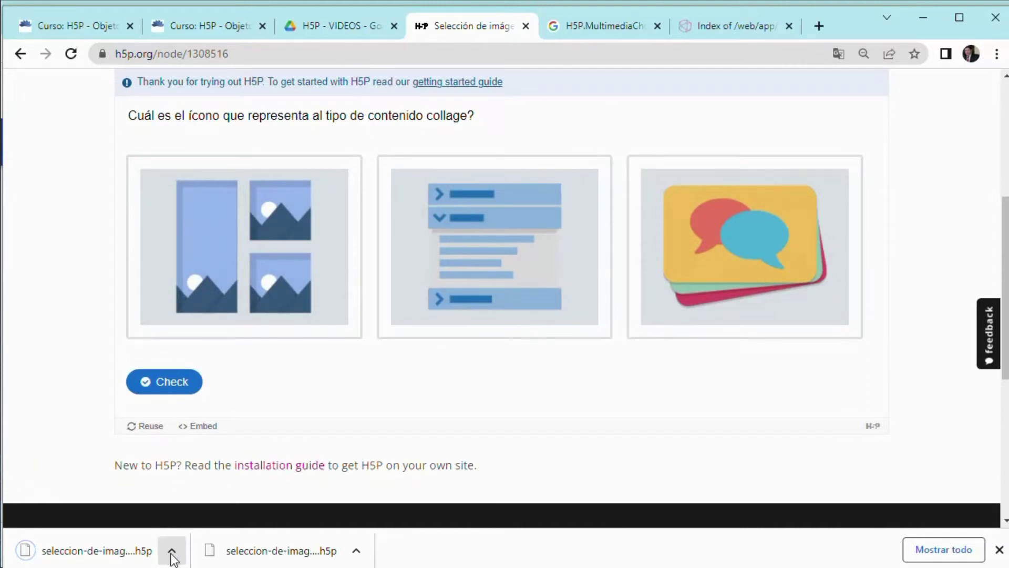
# Show the downloaded .h5p file in the Downloads folder and move the folder window out of the way.
pyautogui.click(172, 552)
pyautogui.click(178, 565)
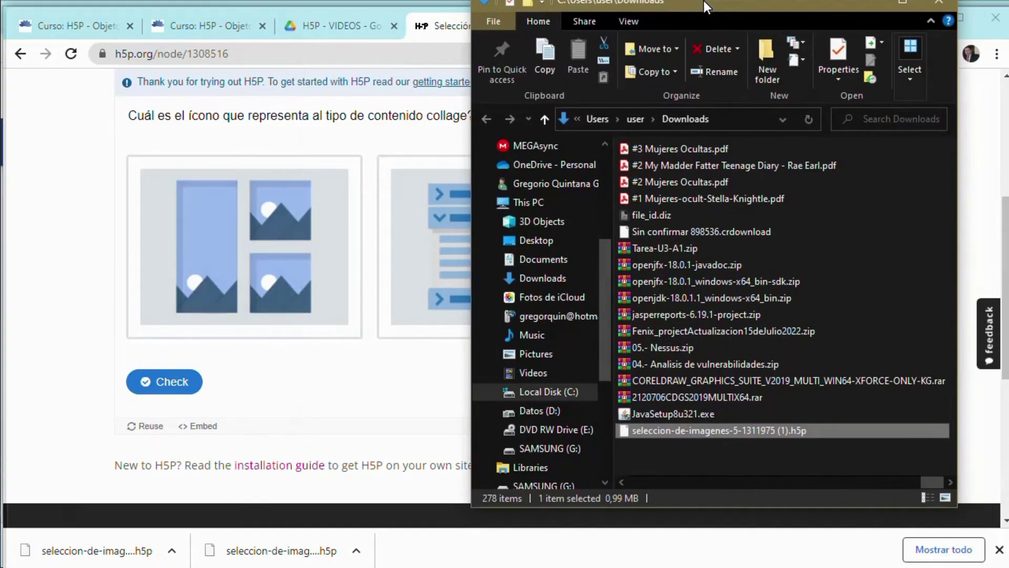
pyautogui.moveTo(703, 11); pyautogui.dragTo(698, 34)
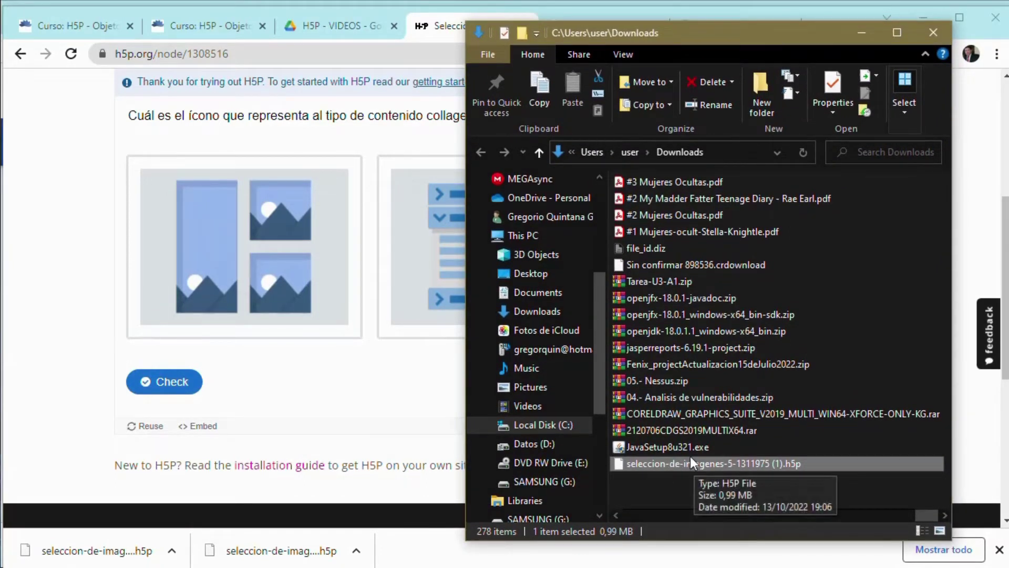
pyautogui.moveTo(765, 36); pyautogui.dragTo(888, 565)
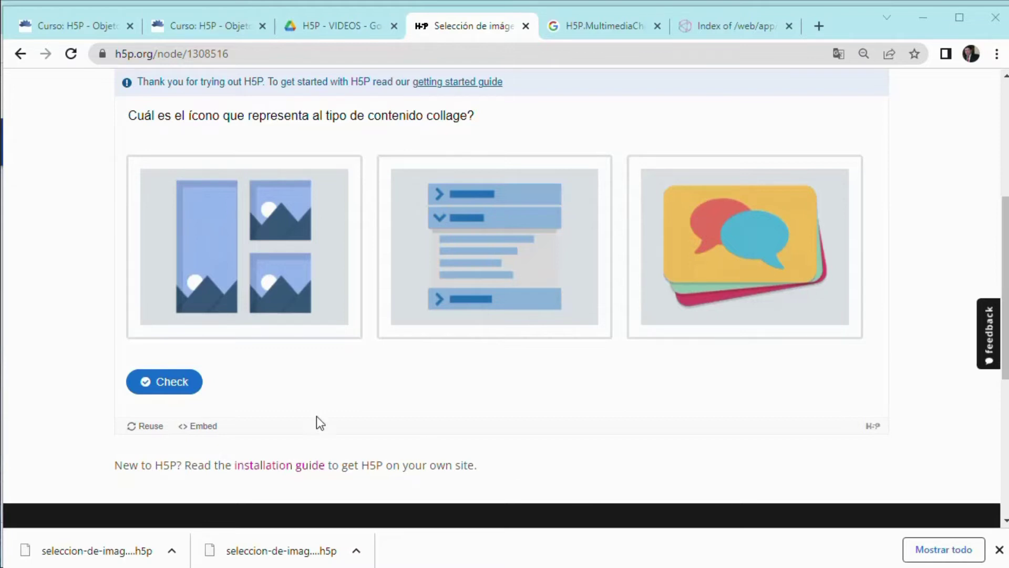
# Copy the content's iframe embed code and switch to the Moodle course "H5P - Objeto de Aprendizaje Interactivo".
pyautogui.click(194, 426)
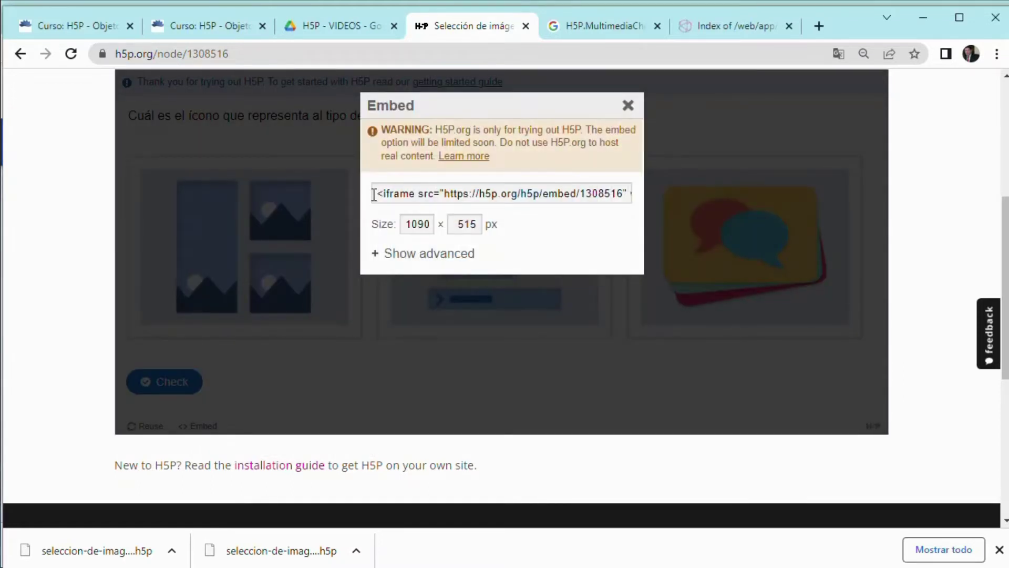
pyautogui.click(373, 194)
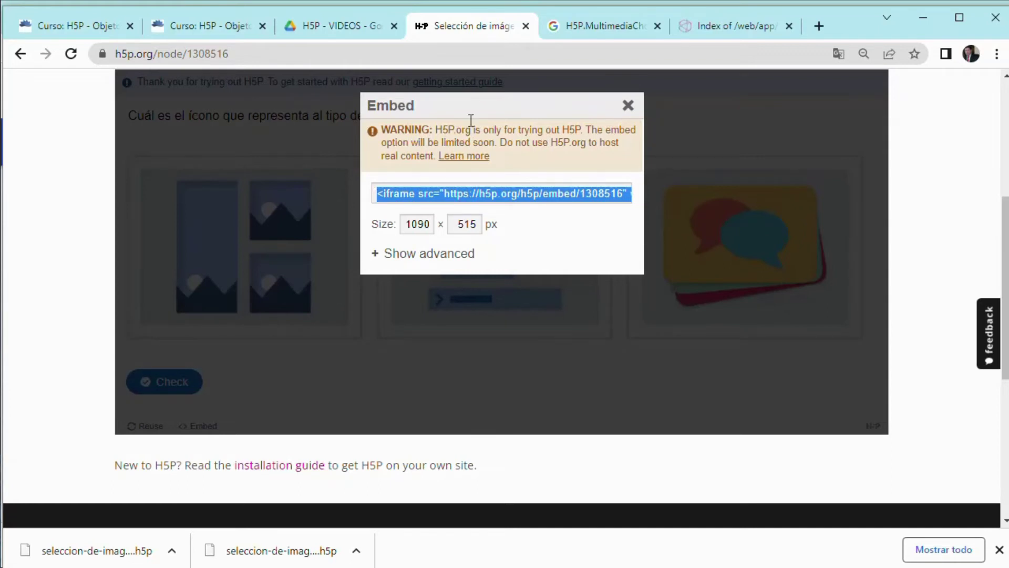
pyautogui.click(213, 24)
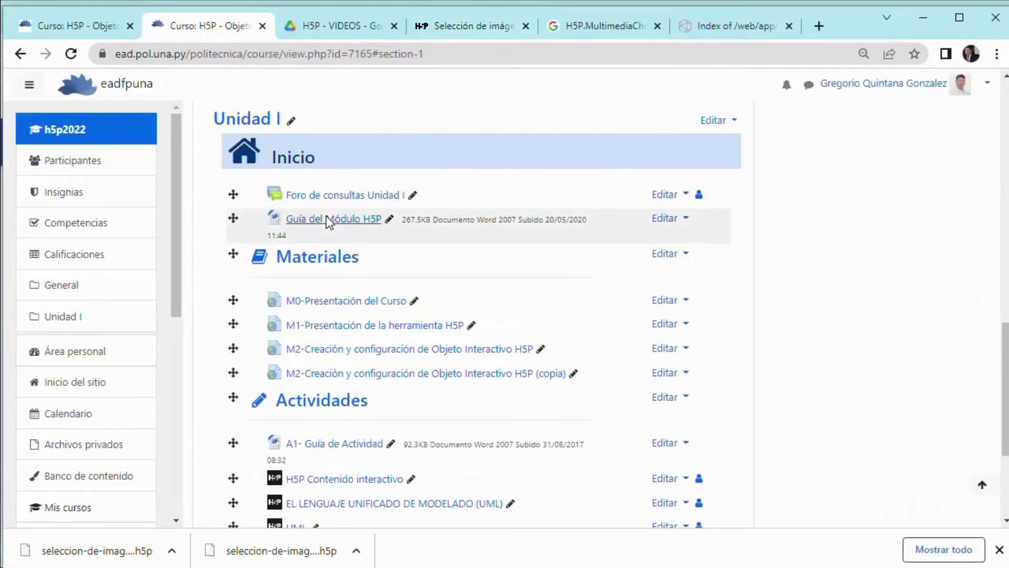
# Add a new Etiqueta resource to Unidad I of the course.
pyautogui.scroll(-3, 326, 221)
pyautogui.click(611, 412)
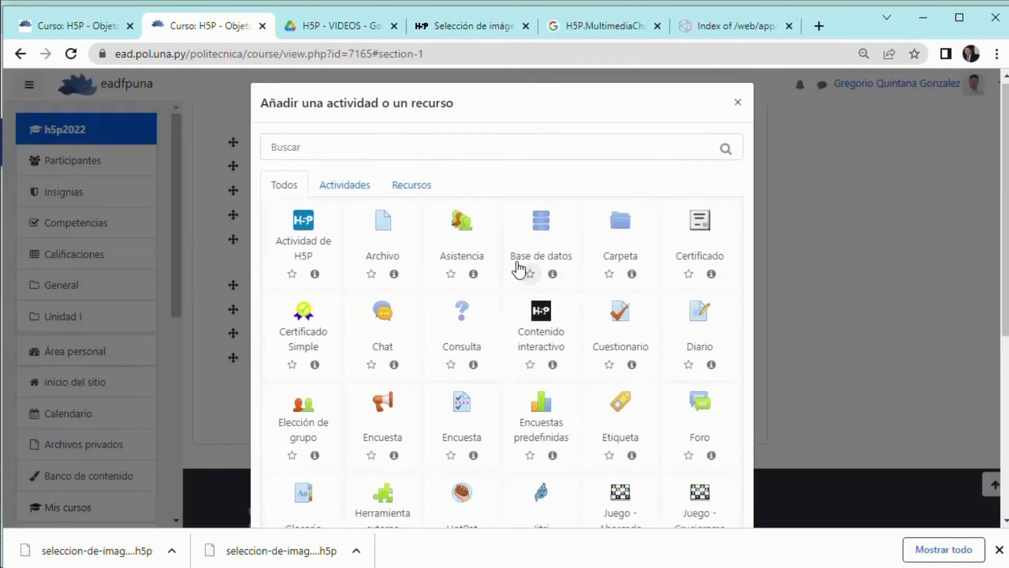
pyautogui.scroll(-2, 515, 263)
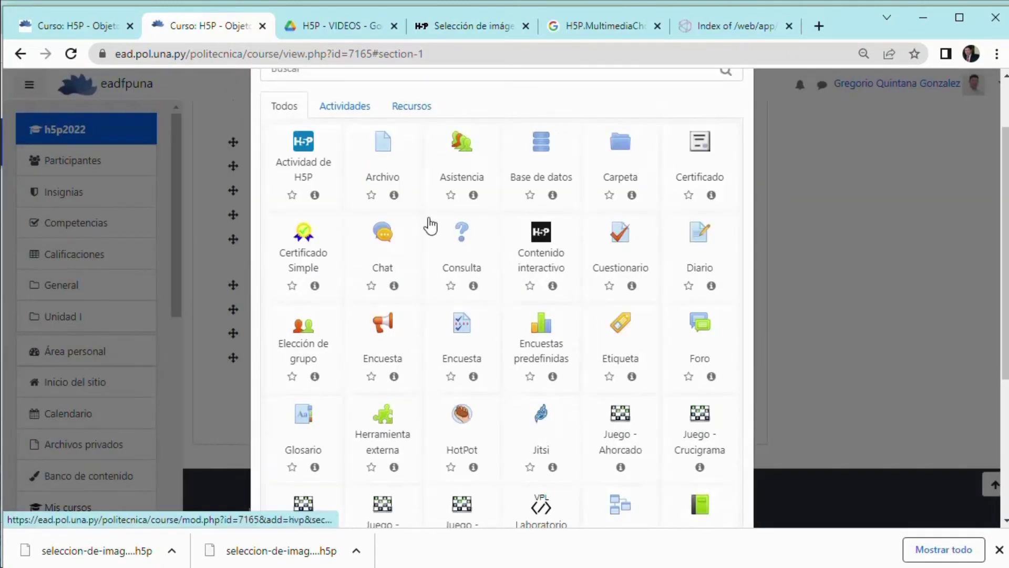
pyautogui.click(619, 330)
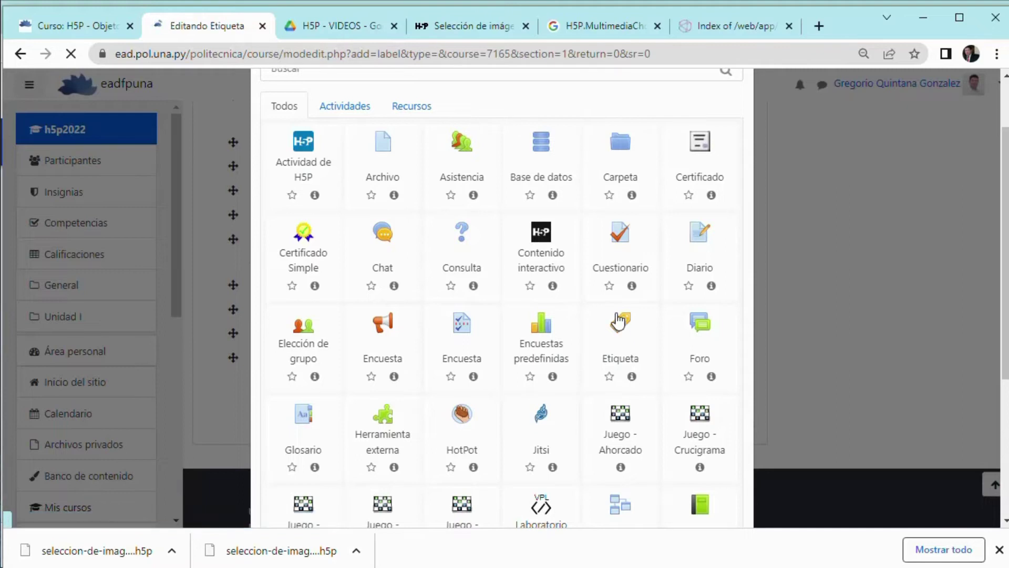
pyautogui.scroll(-2, 509, 289)
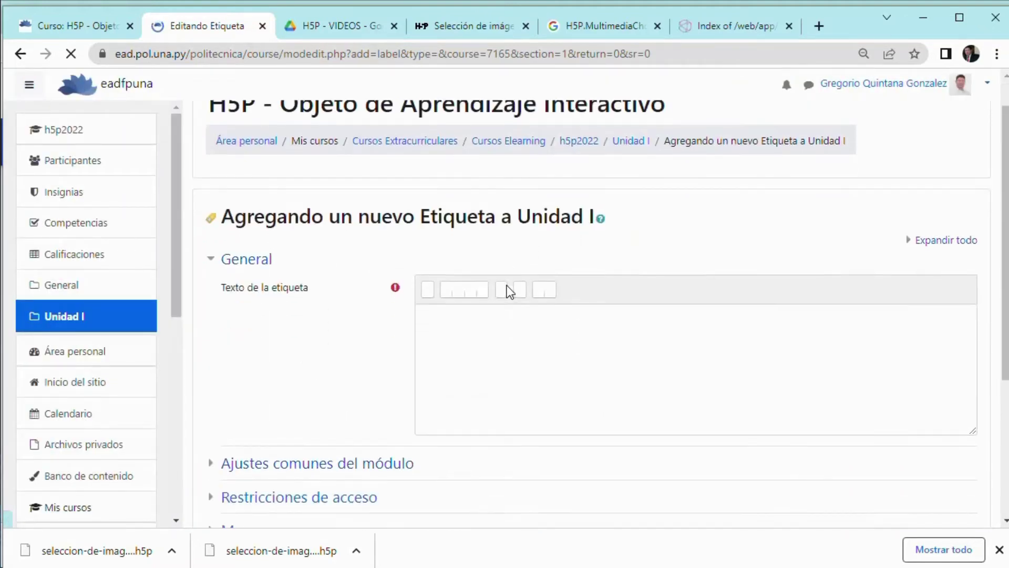
pyautogui.click(433, 254)
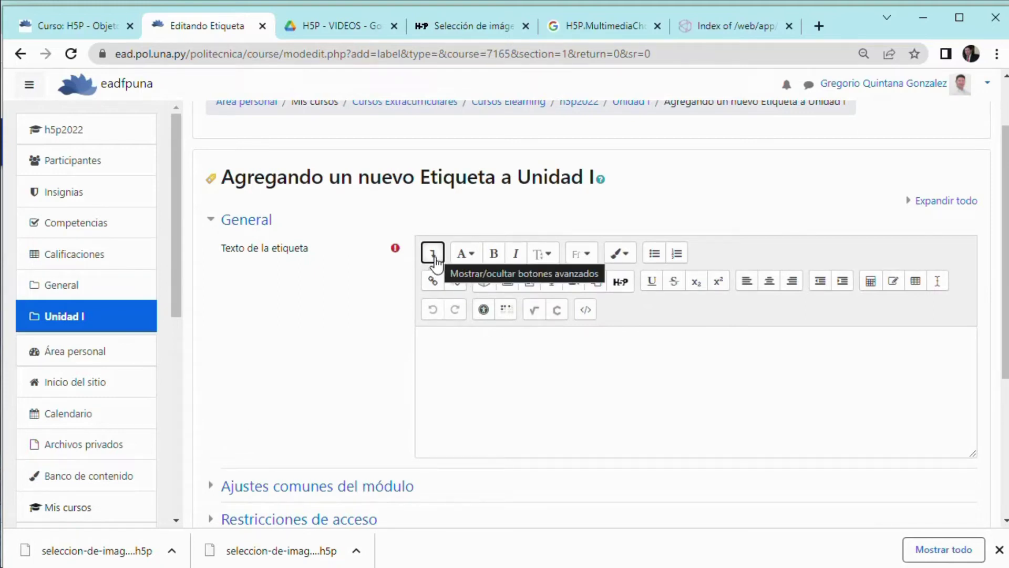
pyautogui.click(587, 312)
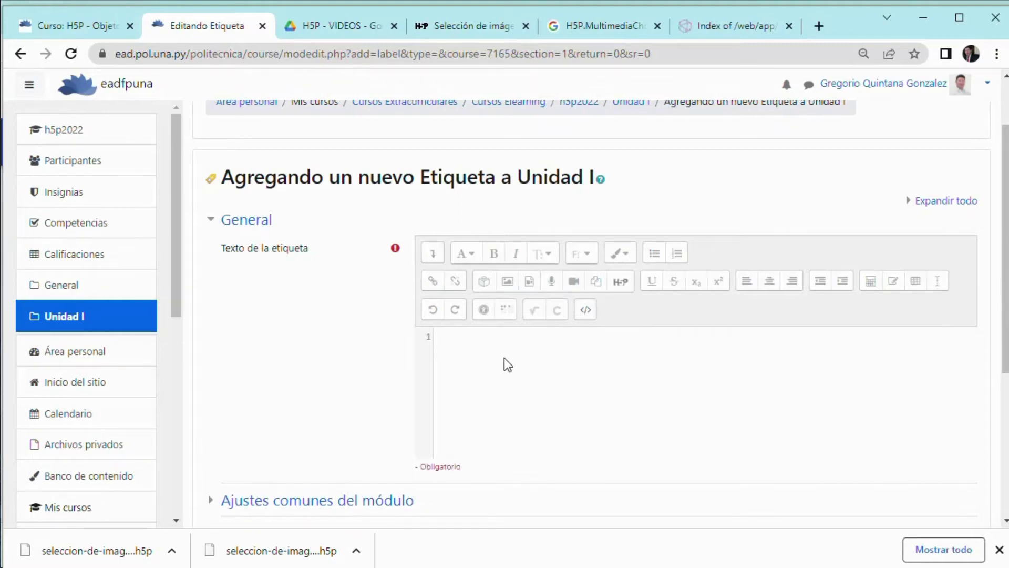
pyautogui.write('<iframe src="https://h5p.org/h5p/embed/1308516" width="1090" height="515" frameborder="0" allowfullscreen="allowfullscreen" allow="geolocation *; microphone *; camera *; midi *; encrypted-media *" title="Selección de imágenes"></iframe><script src="https://h5p.org/sites/all/modules/h5p/library/js/h5p-resizer.js" charset="UTF-8"></script>')
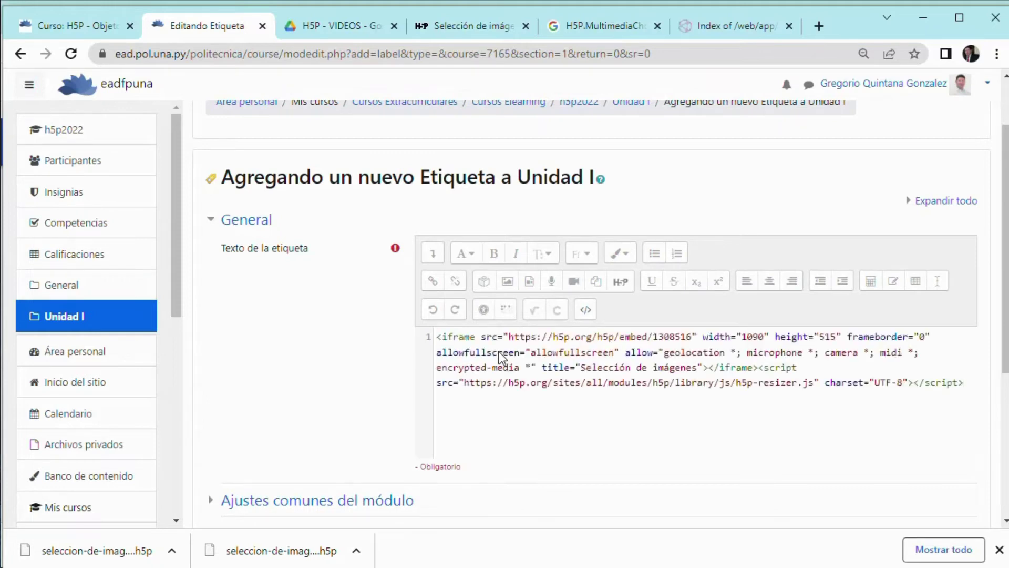
pyautogui.scroll(-3, 665, 389)
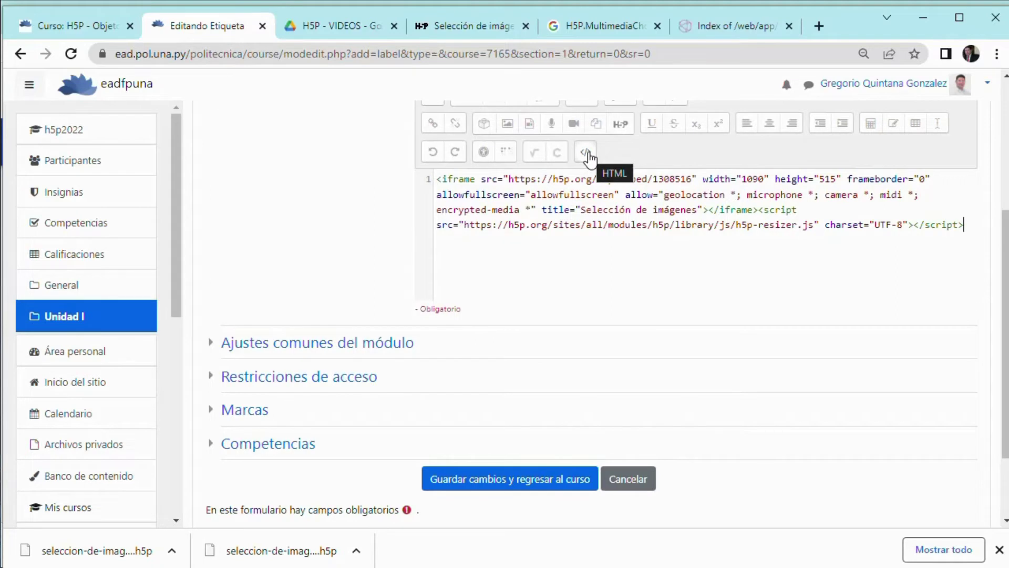
pyautogui.click(588, 156)
pyautogui.scroll(3, 559, 209)
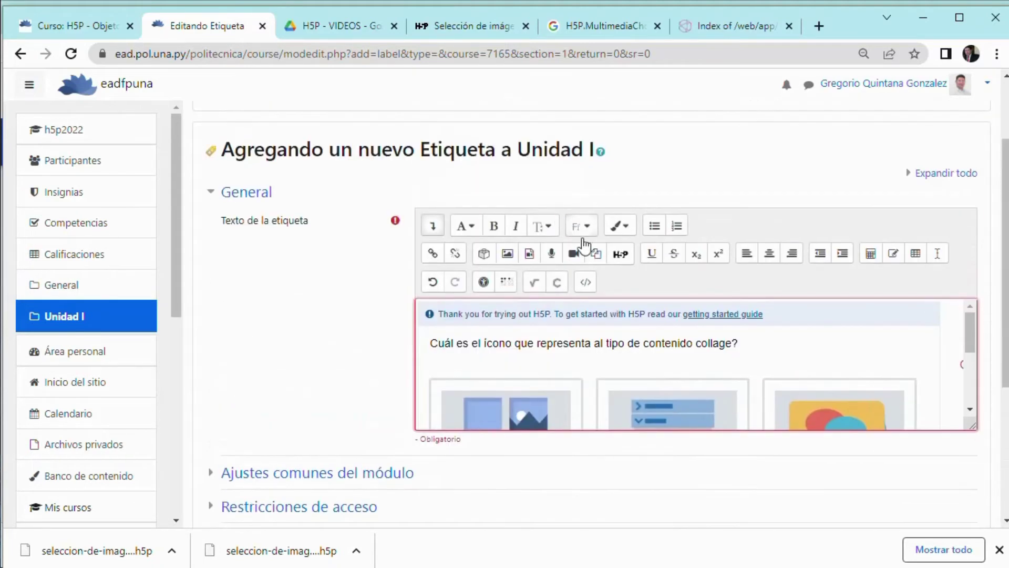
# Enlarge the label's text area vertically and preview the embedded image question down to its Check option.
pyautogui.scroll(-2, 894, 415)
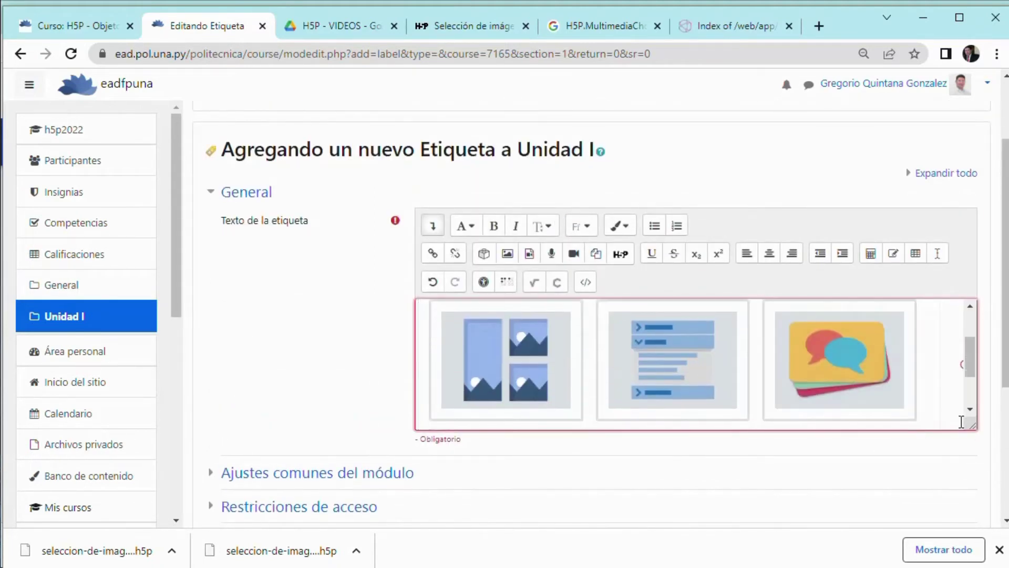
pyautogui.moveTo(971, 425); pyautogui.dragTo(972, 520)
pyautogui.click(543, 335)
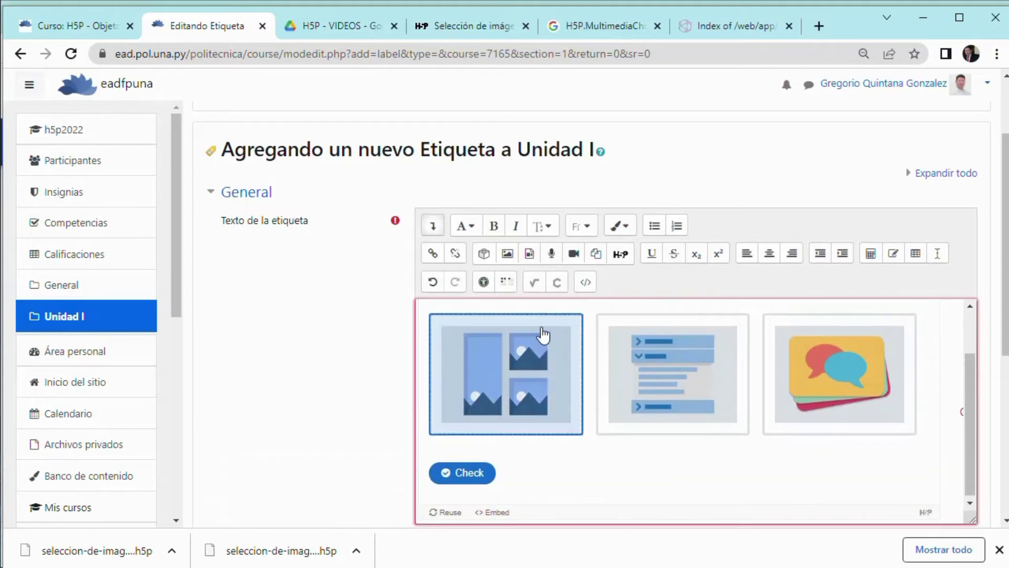
pyautogui.scroll(-3, 534, 405)
pyautogui.scroll(-3, 378, 371)
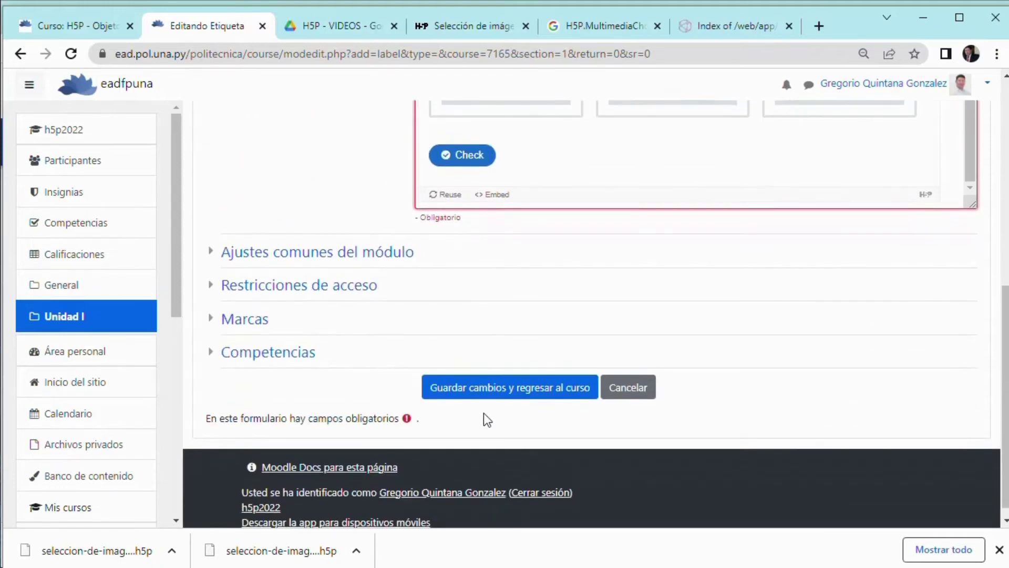
pyautogui.click(549, 393)
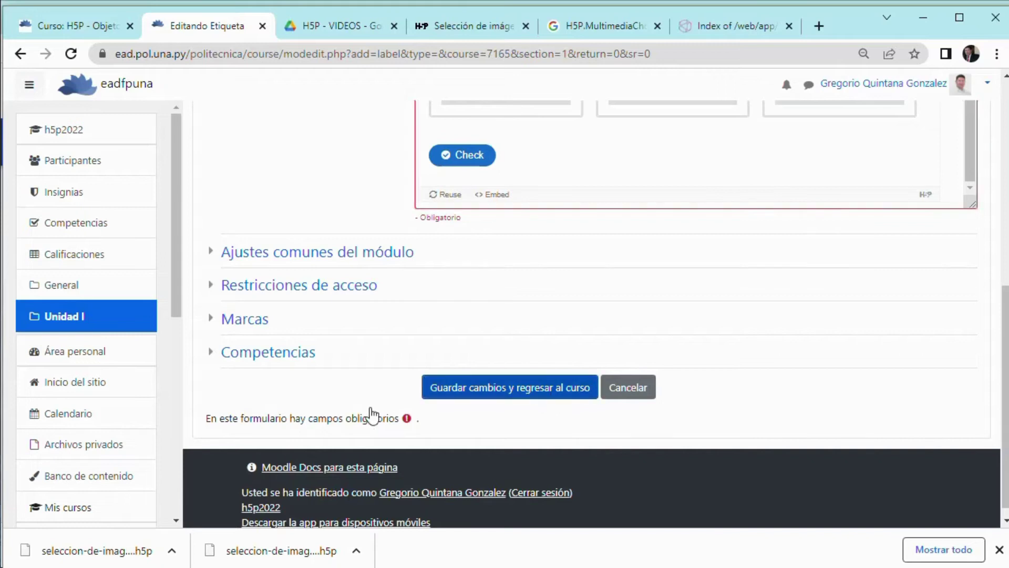
# Add the text line "Recurso" above the iframe in the label's HTML source and return to the visual view.
pyautogui.scroll(5, 231, 363)
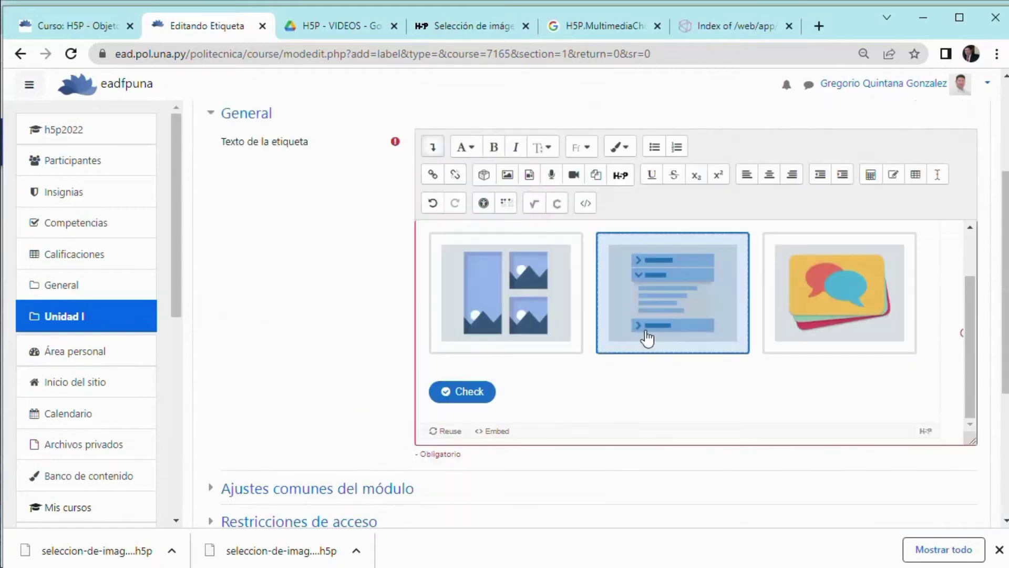
pyautogui.click(585, 205)
pyautogui.scroll(2, 512, 269)
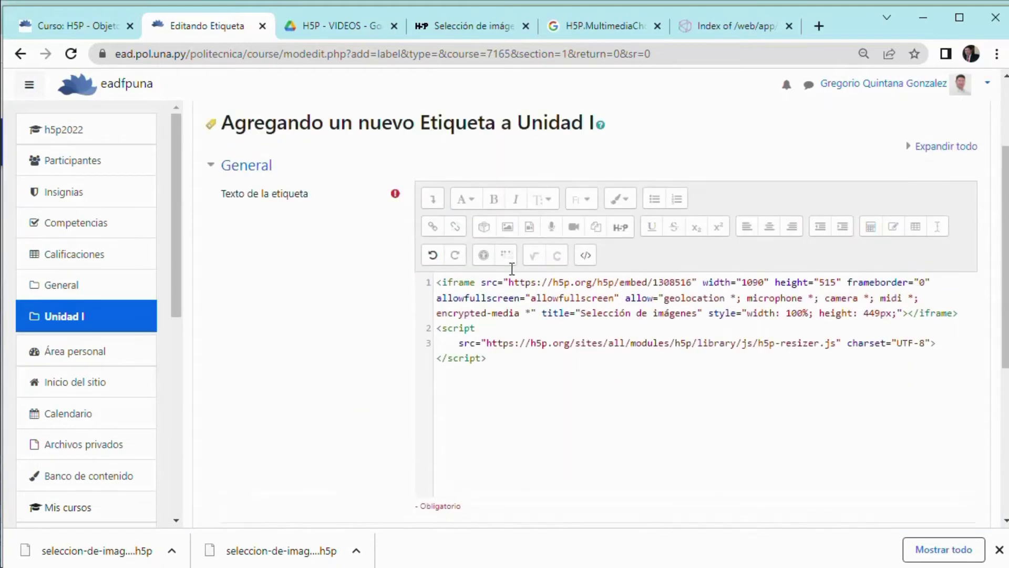
pyautogui.press('Up')
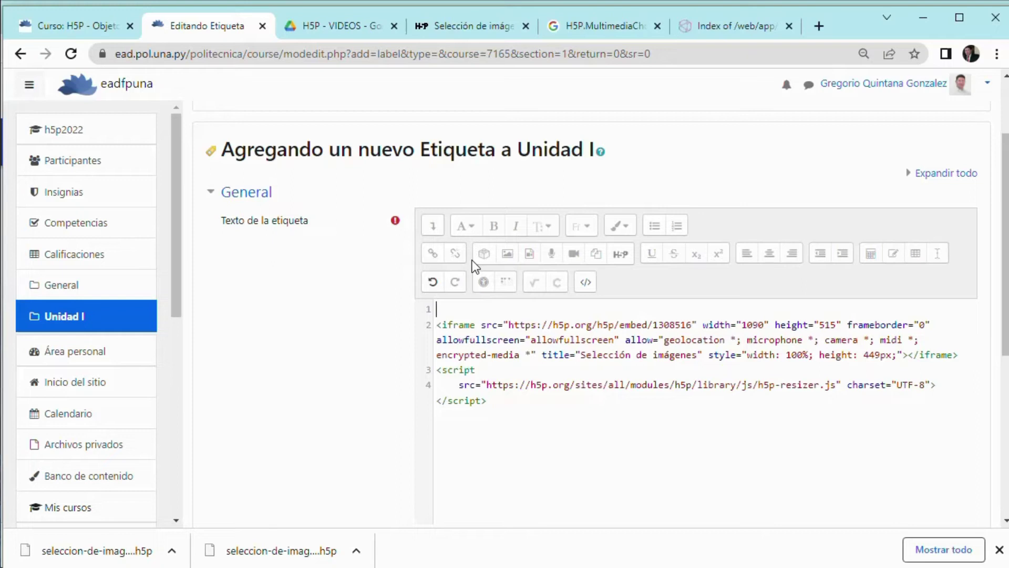
pyautogui.write('Recurso')
pyautogui.press('Return')
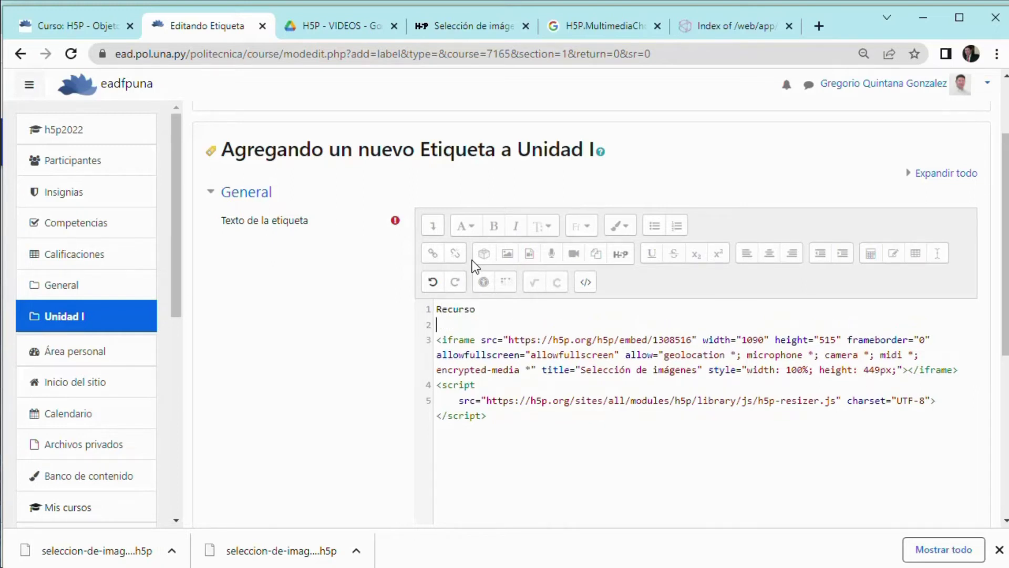
pyautogui.click(585, 282)
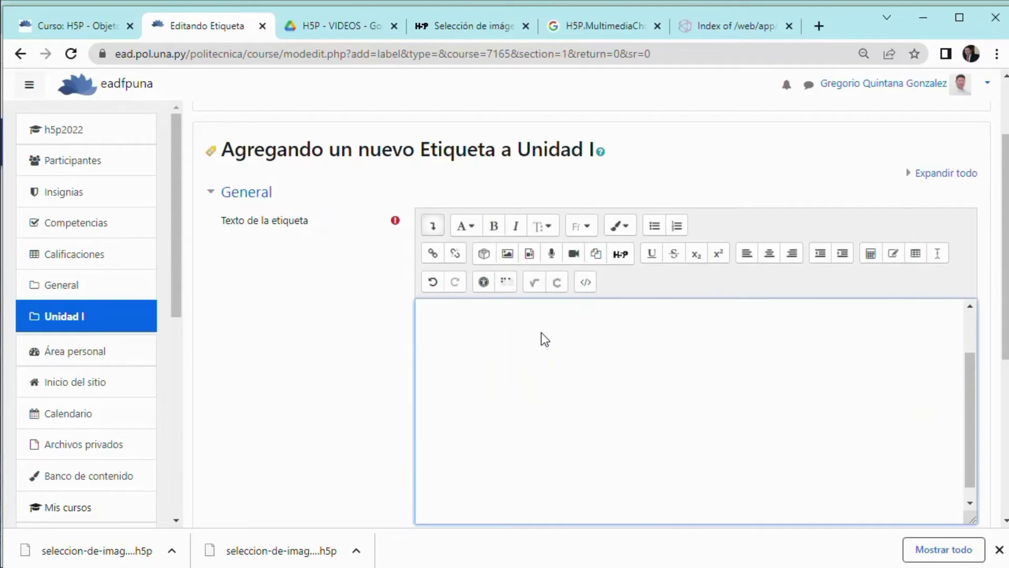
# Save the label, return to the course and view the embedded question in Unidad I.
pyautogui.scroll(-5, 546, 341)
pyautogui.scroll(5, 548, 345)
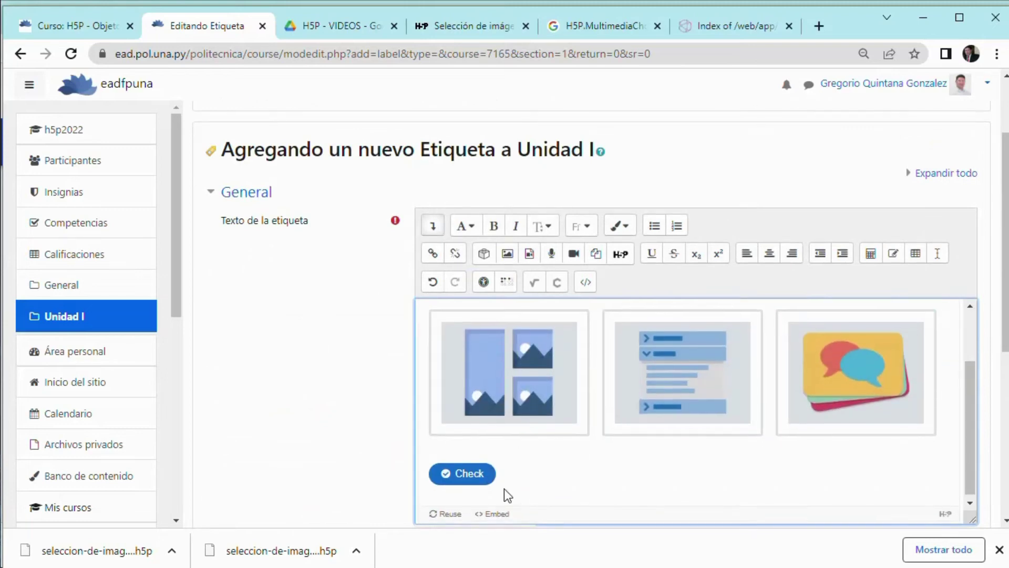
pyautogui.scroll(-5, 492, 439)
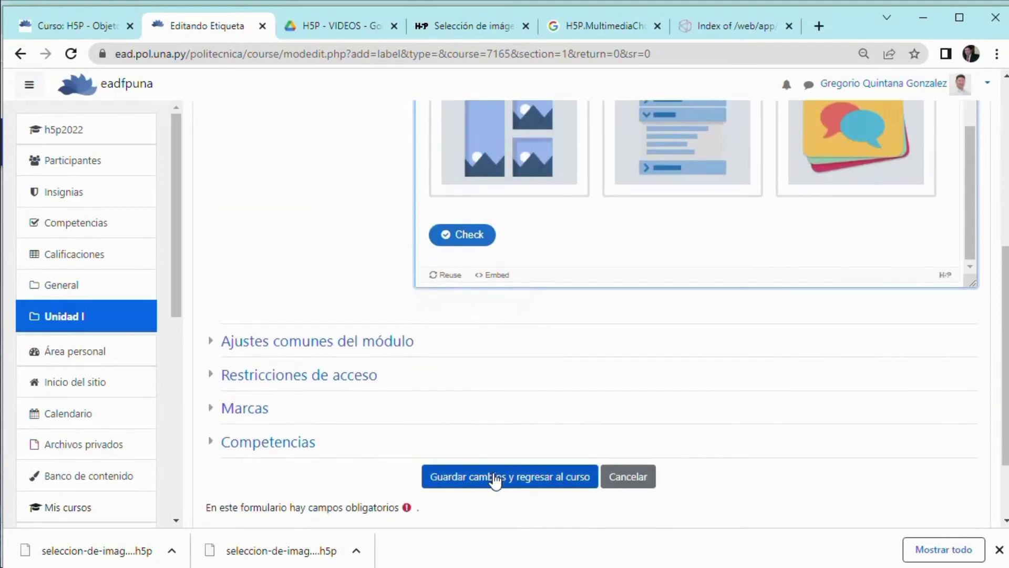
pyautogui.click(502, 462)
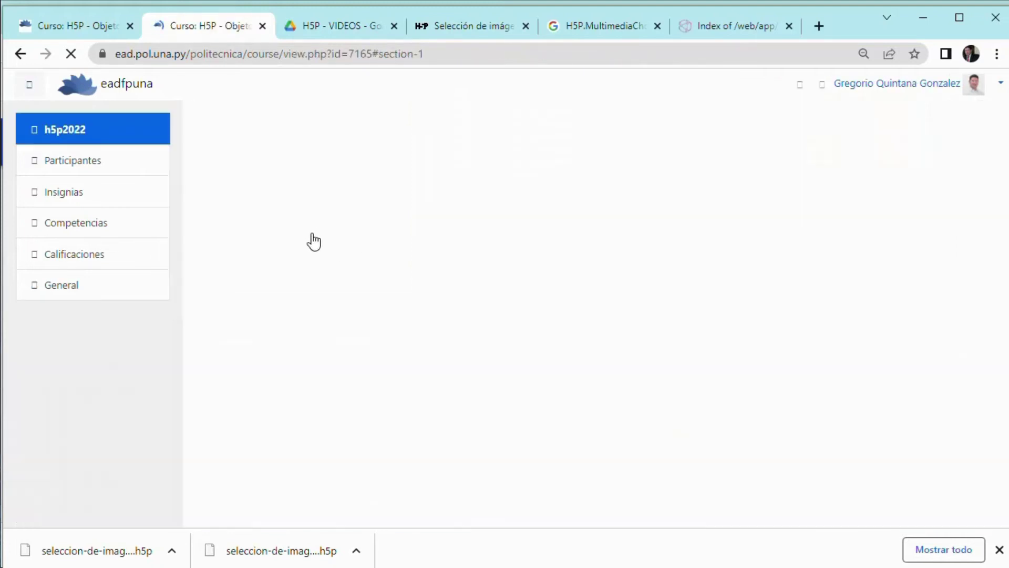
pyautogui.scroll(-5, 354, 255)
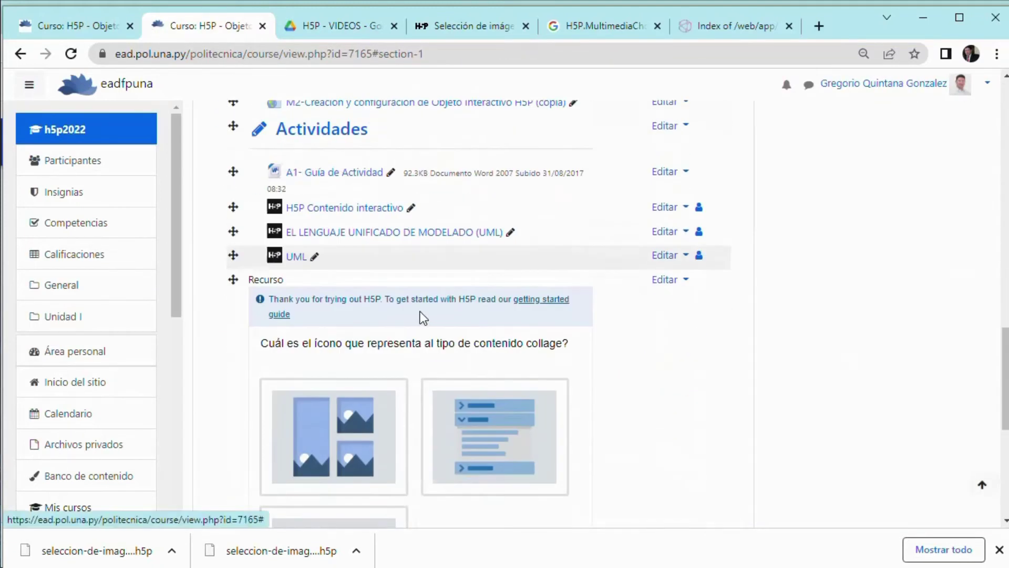
pyautogui.scroll(-4, 424, 316)
pyautogui.scroll(3, 315, 243)
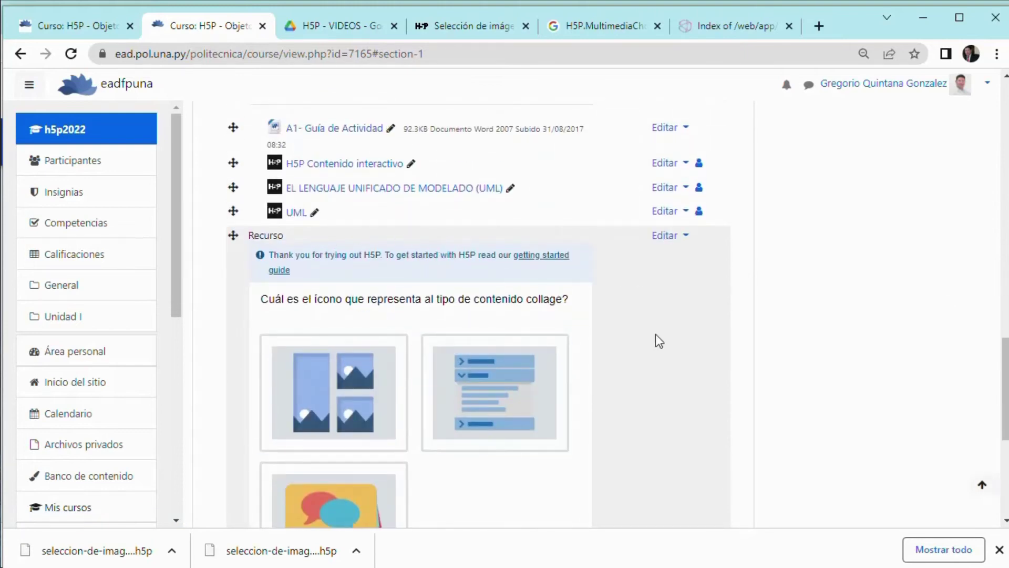
pyautogui.scroll(-3, 428, 405)
pyautogui.scroll(-2, 507, 378)
pyautogui.scroll(2, 529, 400)
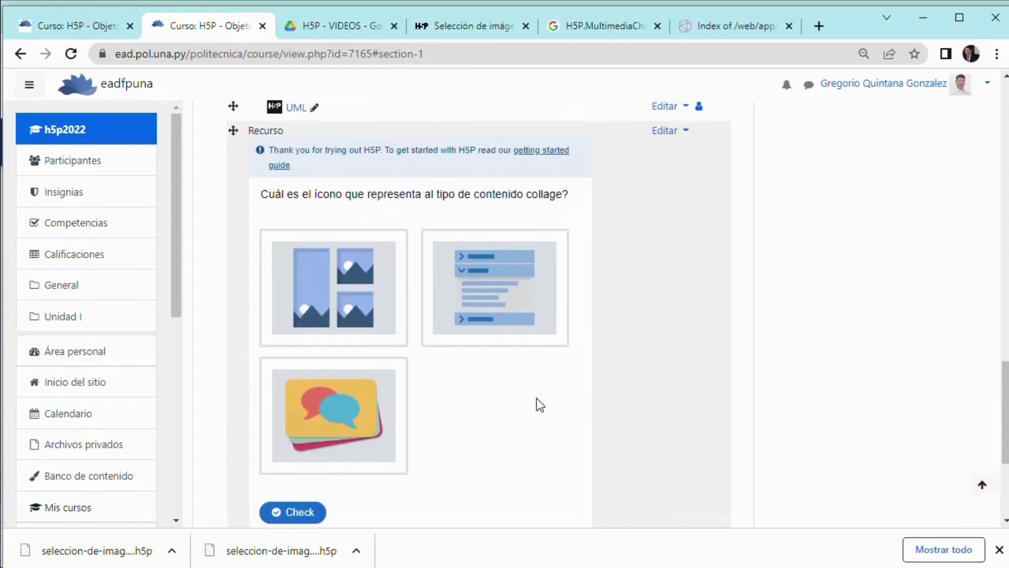
pyautogui.scroll(2, 529, 399)
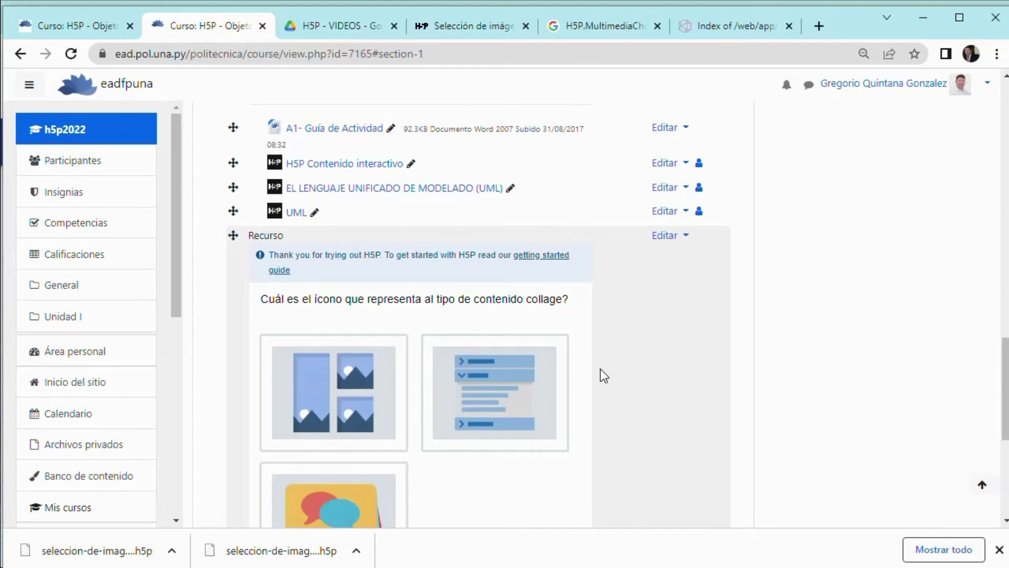
# Start adding a Contenido interactivo activity to Unidad I and enter "descripcion" as its description.
pyautogui.scroll(-6, 503, 288)
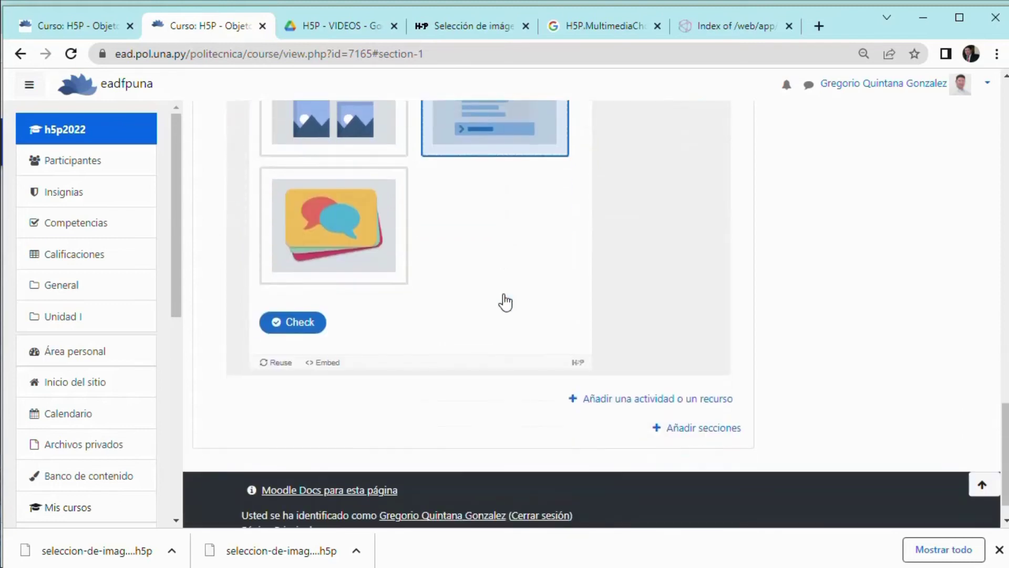
pyautogui.click(624, 392)
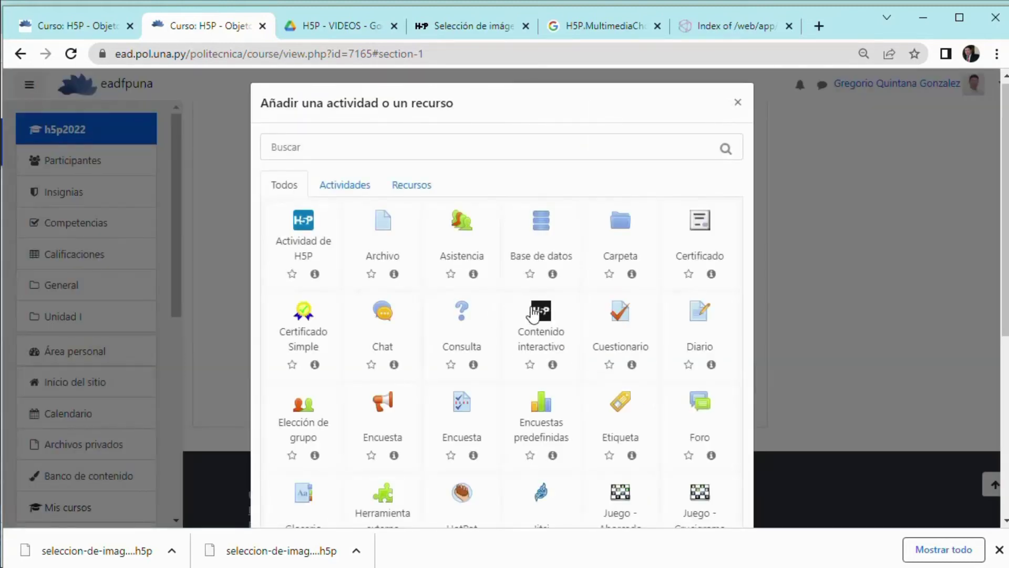
pyautogui.click(540, 320)
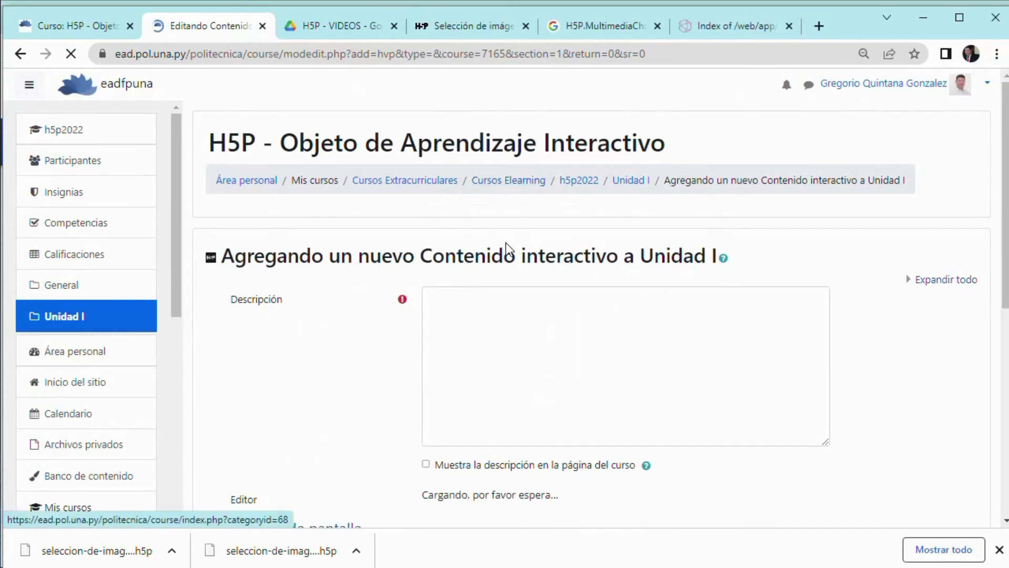
pyautogui.scroll(-3, 486, 219)
pyautogui.click(487, 219)
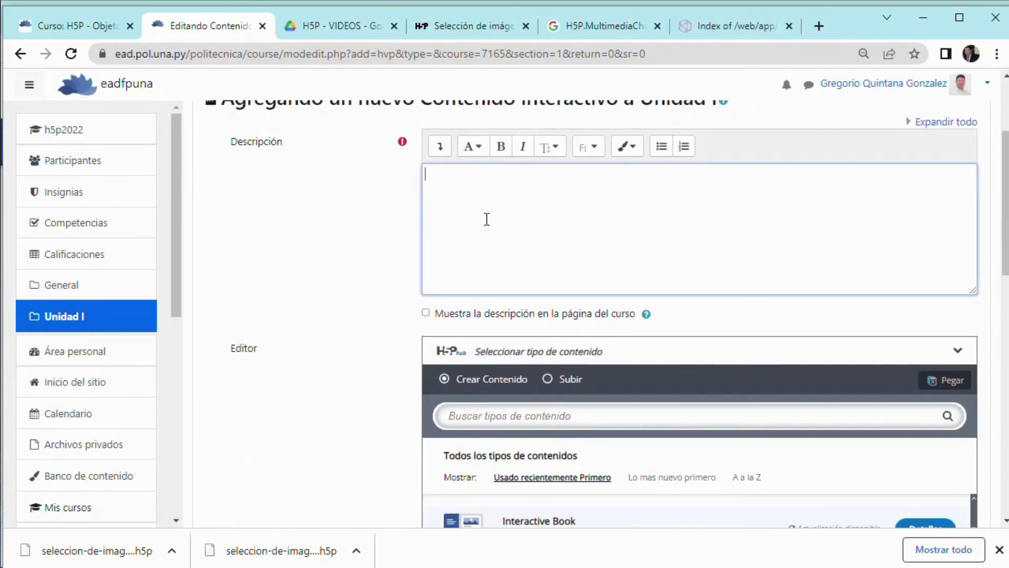
pyautogui.write('descripcion')
# Set the H5P editor to upload a file, point out seleccion-de-imagenes-5-1311975.h5p in Downloads, and close the file picker without uploading.
pyautogui.click(547, 379)
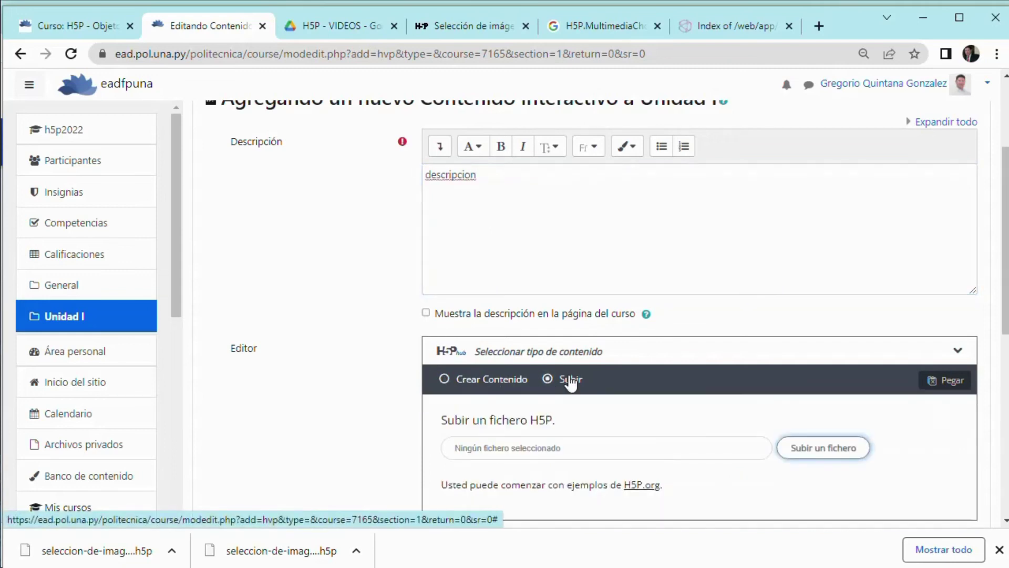
pyautogui.scroll(-3, 578, 368)
pyautogui.click(810, 302)
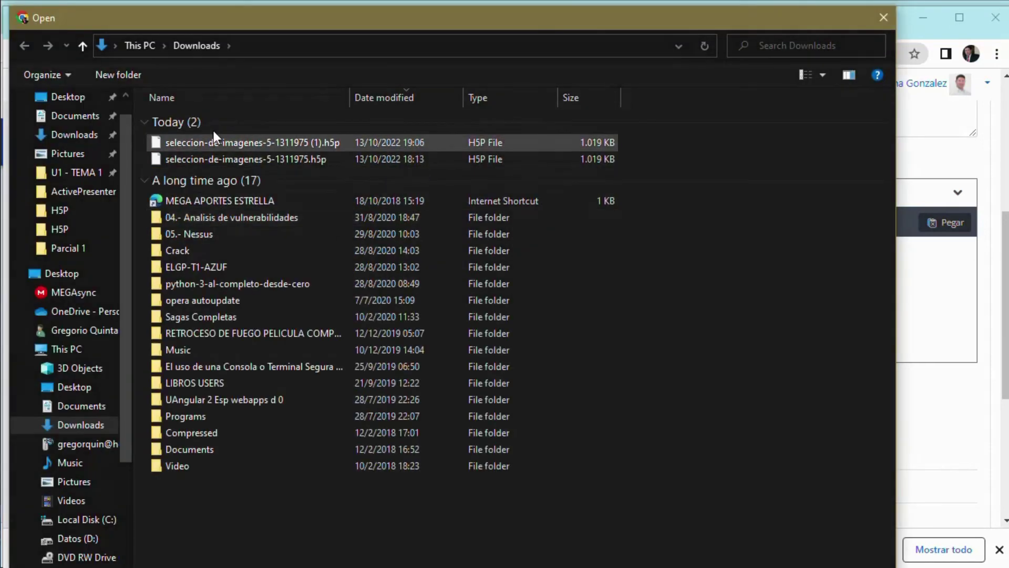
pyautogui.click(210, 157)
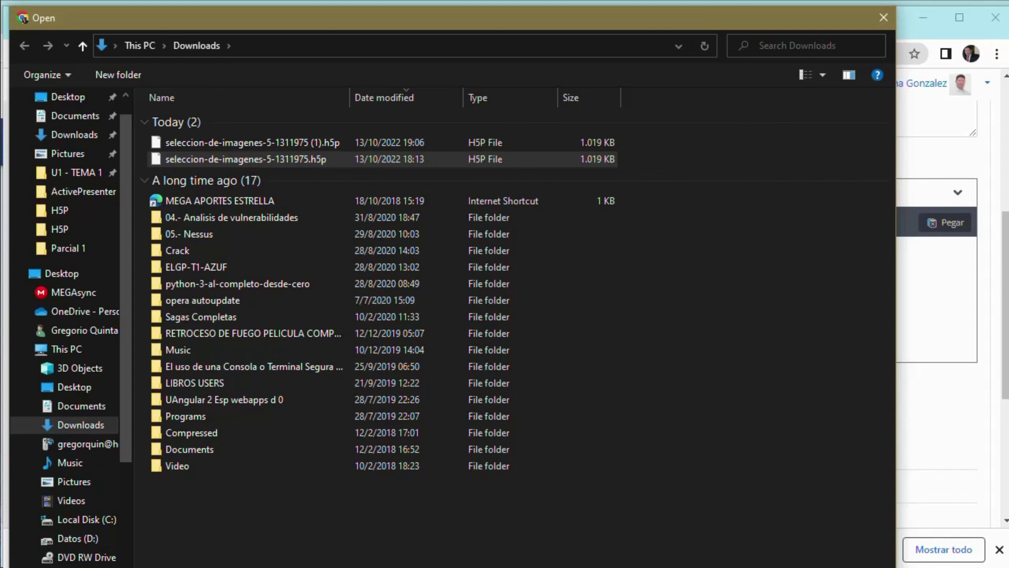
pyautogui.press('Escape')
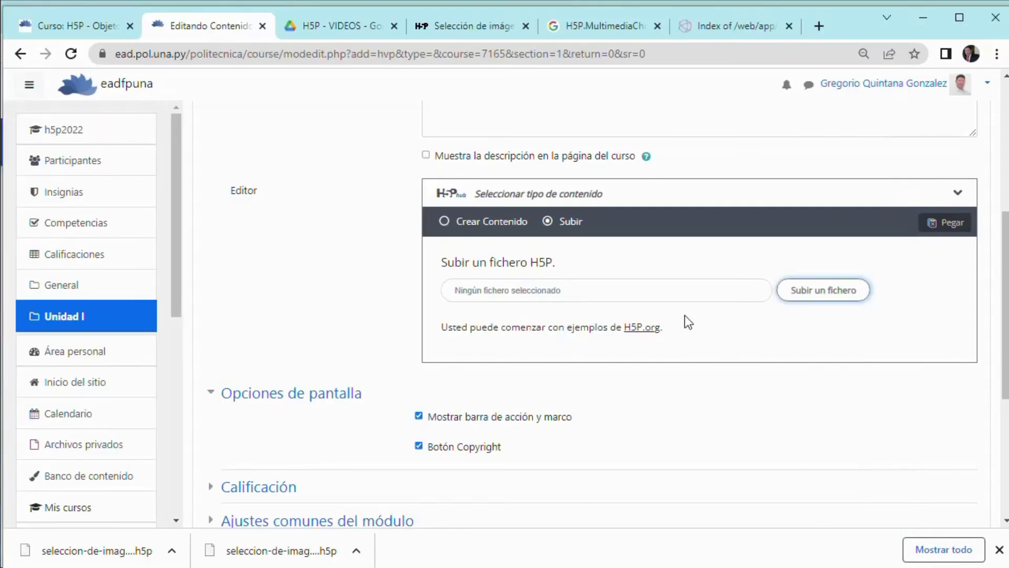
# Cancel the new Contenido interactivo form and return to the activities of Unidad I on the course page.
pyautogui.scroll(-5, 712, 345)
pyautogui.click(777, 389)
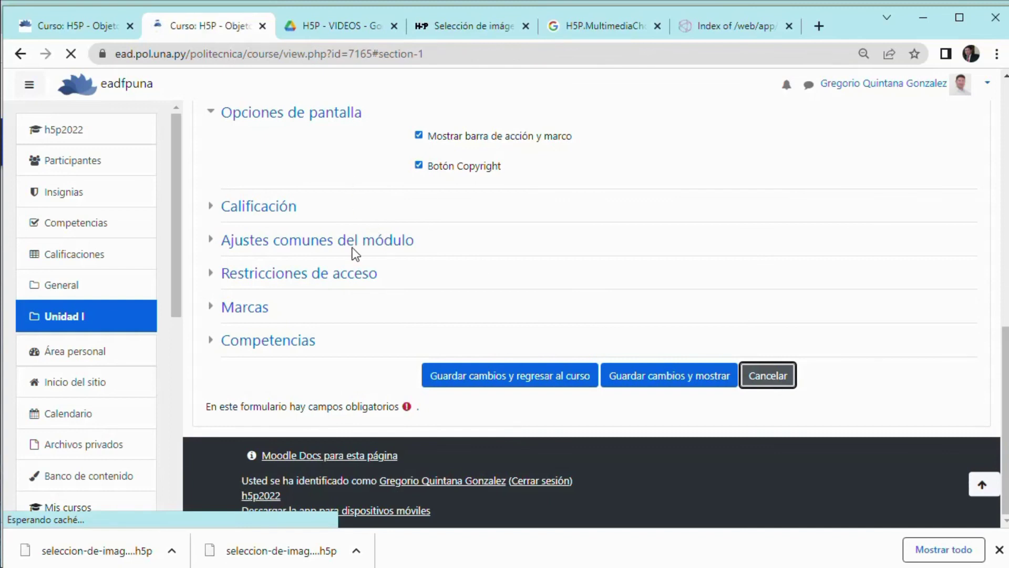
pyautogui.scroll(-3, 461, 232)
pyautogui.scroll(-3, 463, 255)
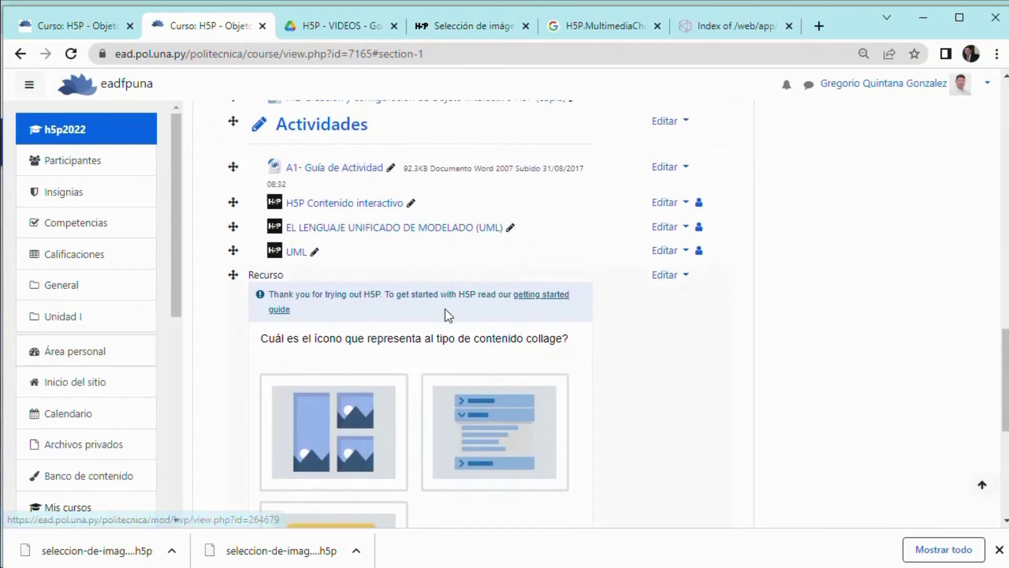
pyautogui.scroll(2, 578, 274)
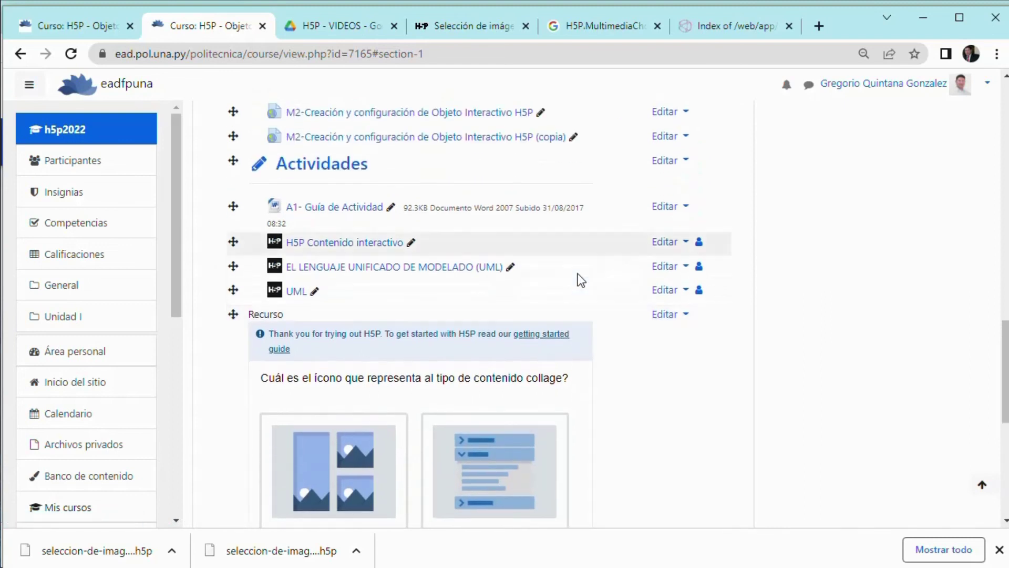